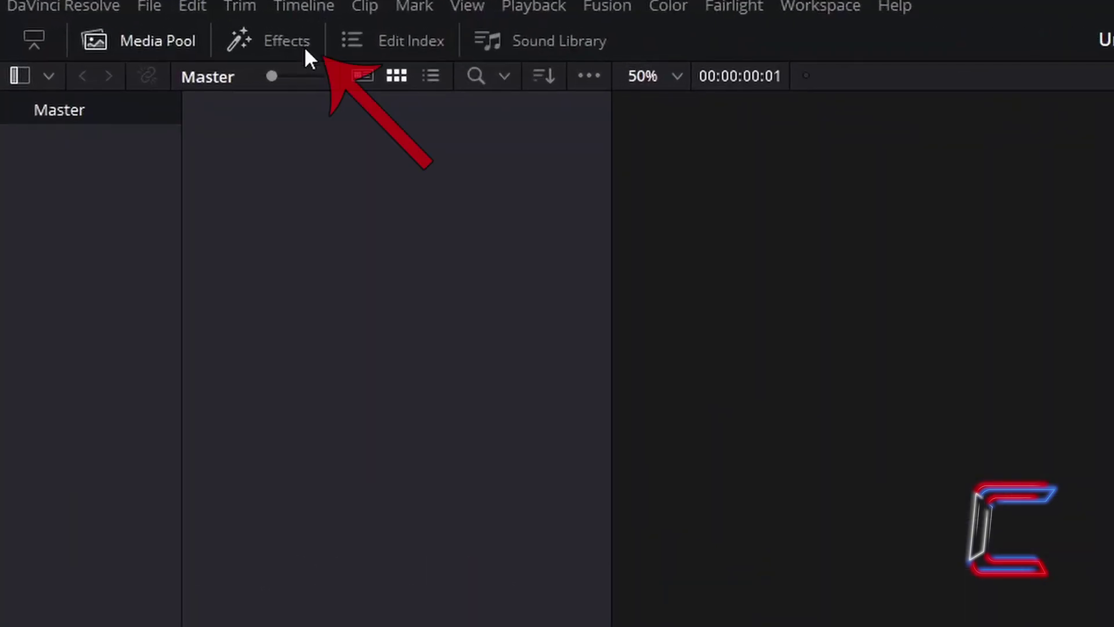
# Step: Drag a Fusion Composition from Toolbox > Effects onto the start of track V1
pyautogui.click(304, 46)
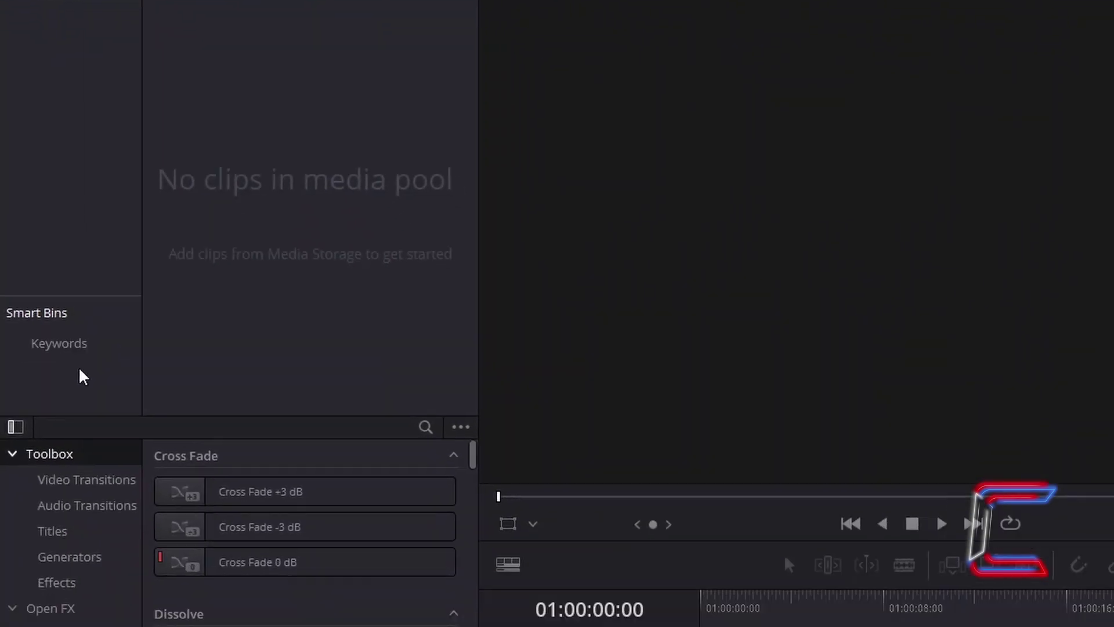
pyautogui.click(102, 590)
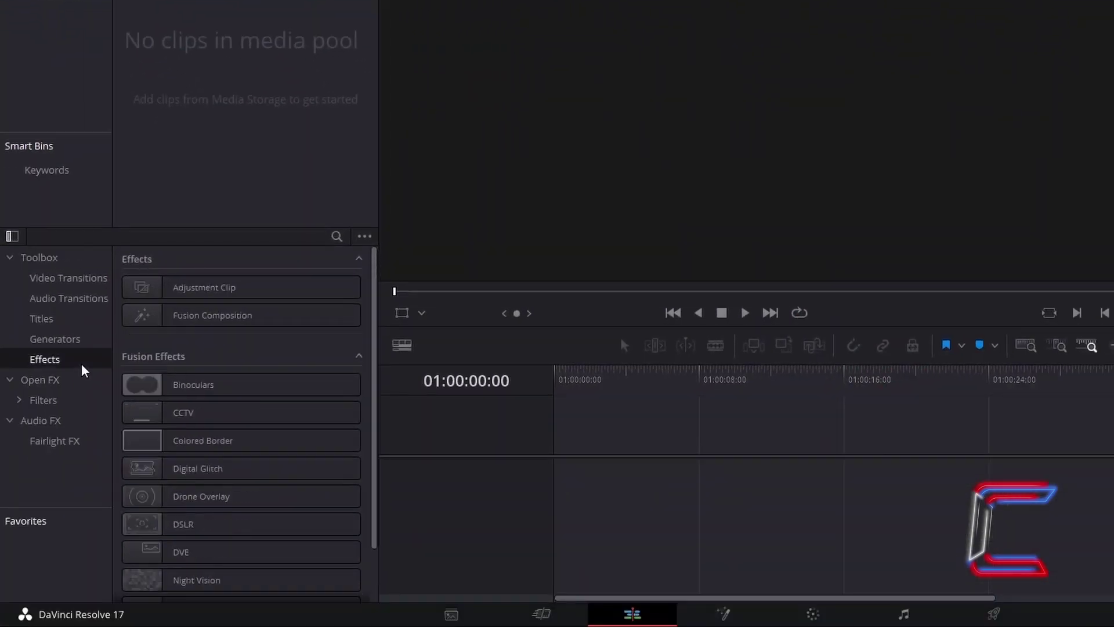
pyautogui.moveTo(291, 316); pyautogui.dragTo(569, 440)
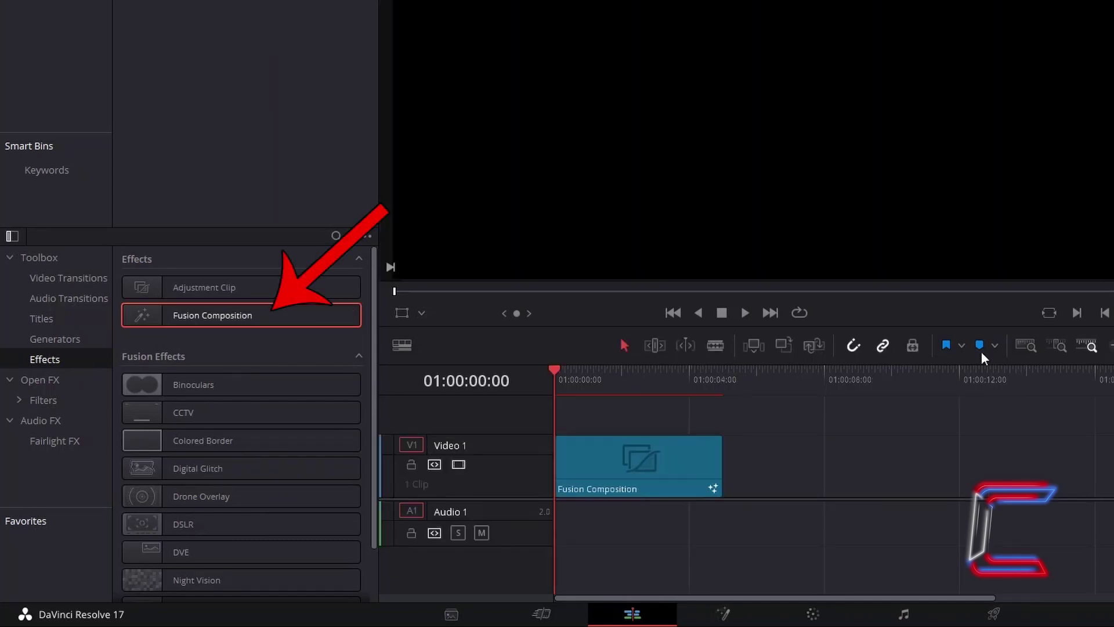
# Step: Open the Fusion Composition clip in the Fusion page, leaving its duration unchanged
pyautogui.click(592, 464)
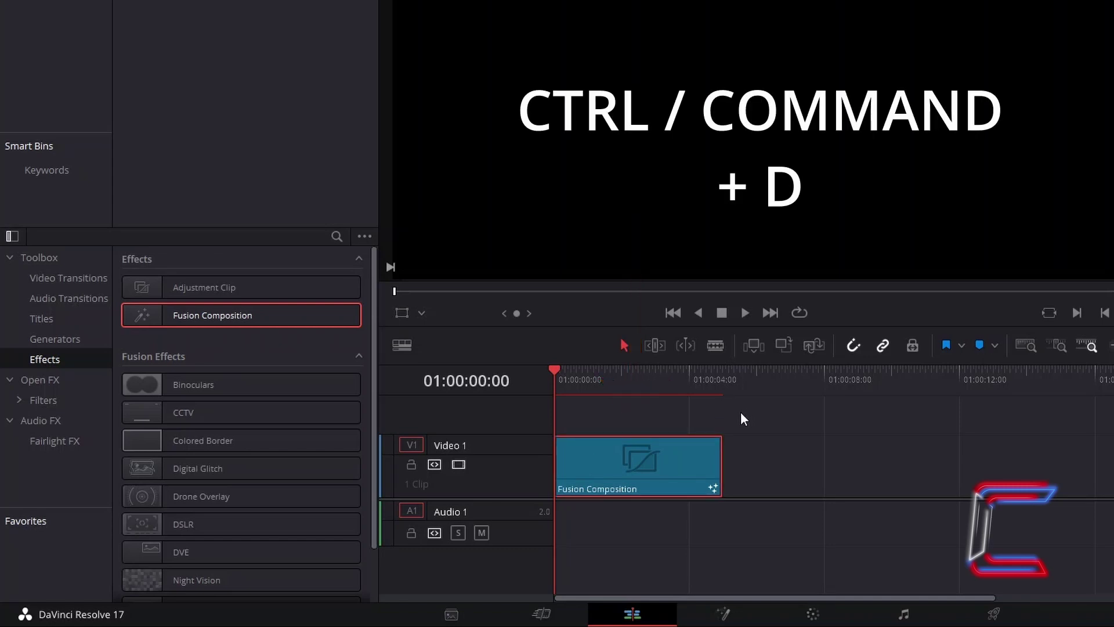
pyautogui.hotkey('ctrl', 'd')
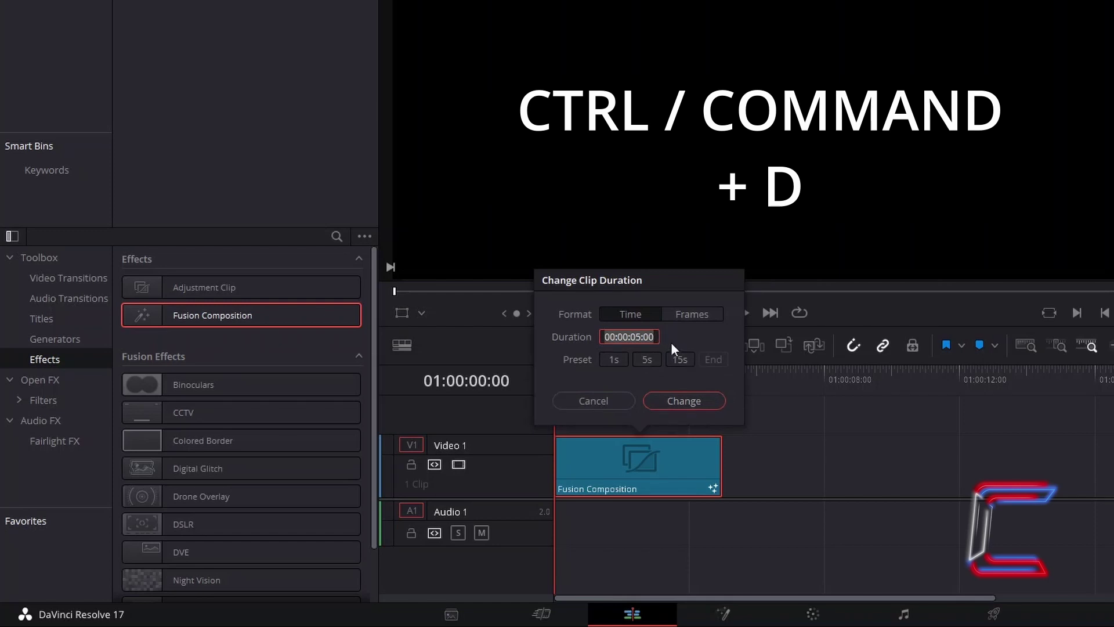
pyautogui.click(597, 401)
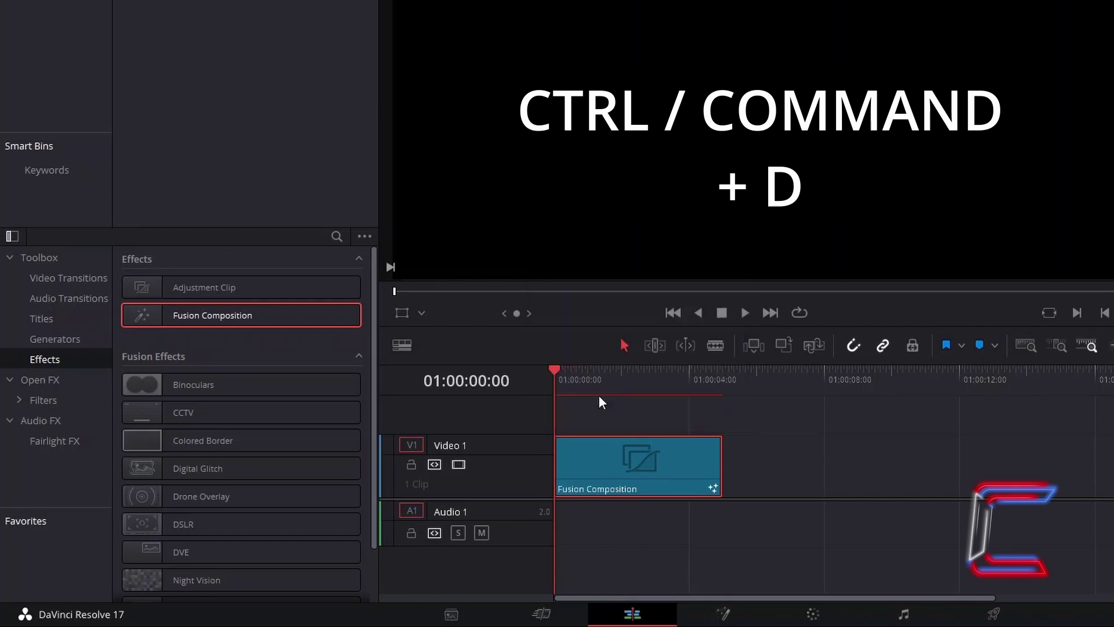
pyautogui.rightClick(684, 454)
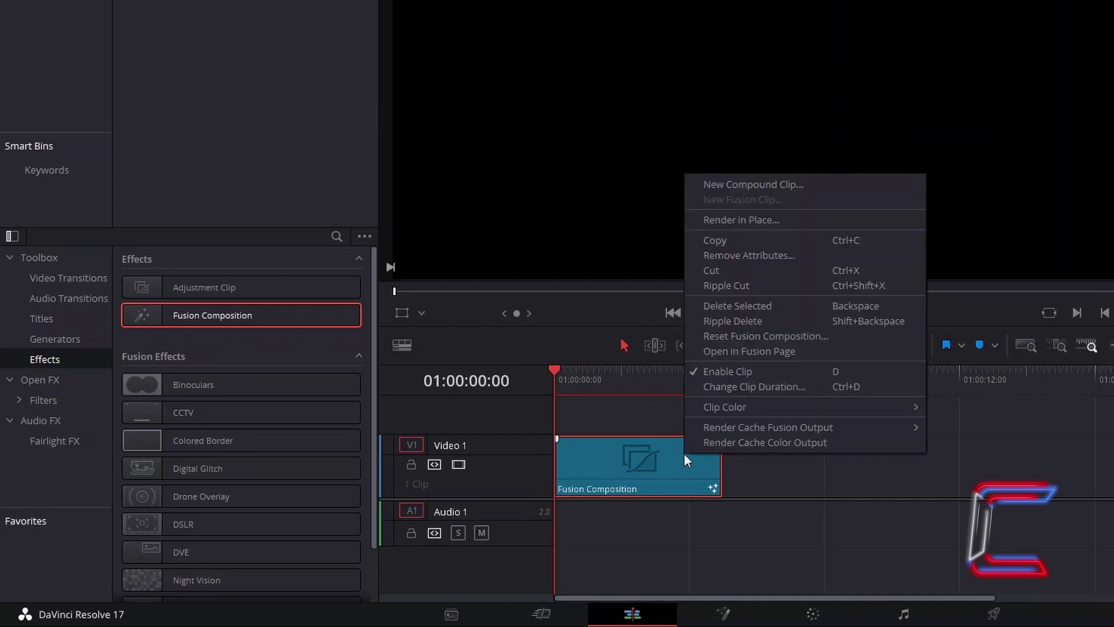
pyautogui.click(816, 351)
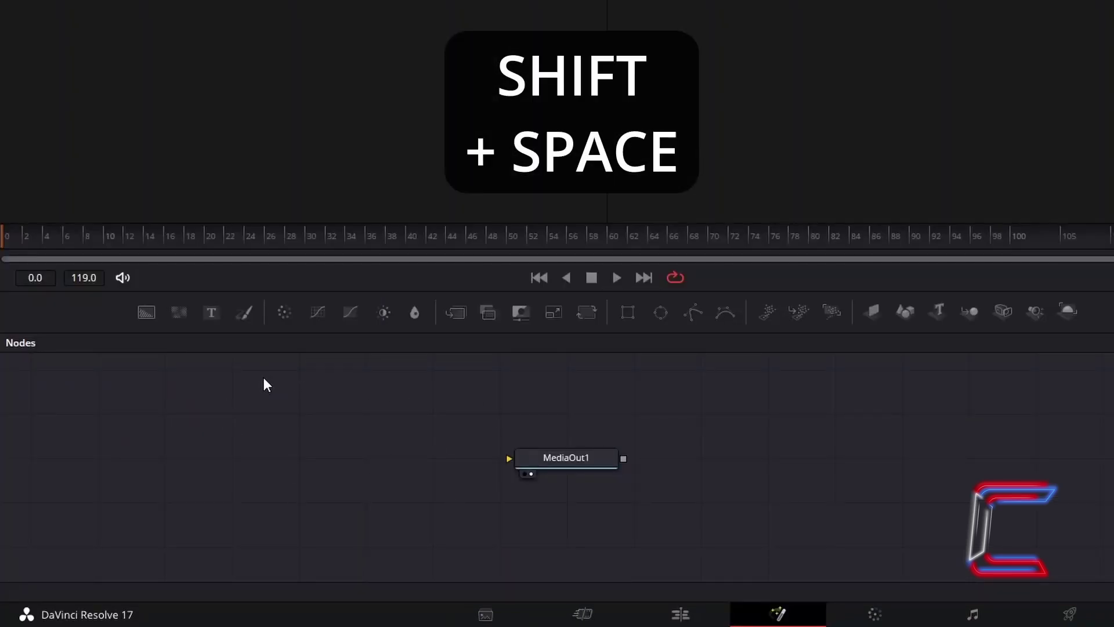
# Step: Add a Background node and lower its Alpha to 0 for full transparency
pyautogui.hotkey('shift', 'space')
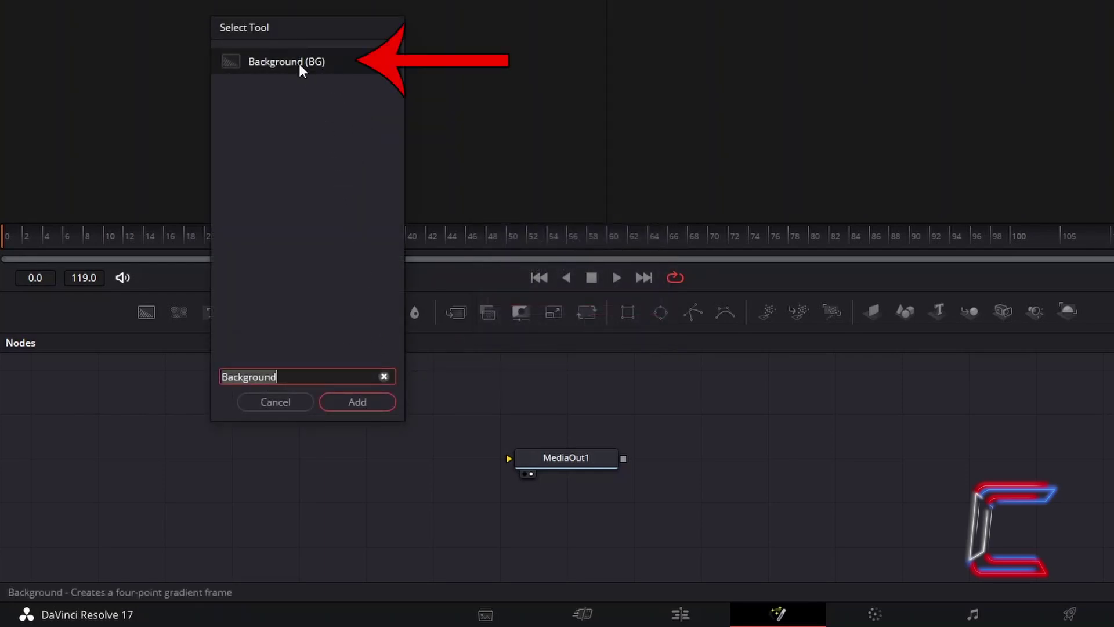
pyautogui.click(382, 405)
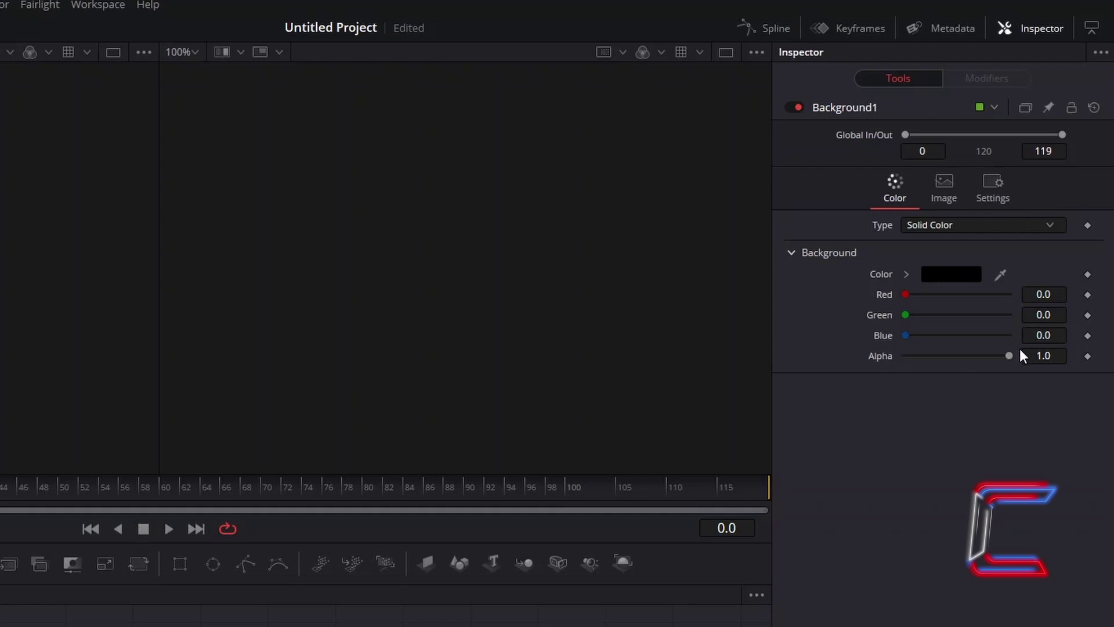
pyautogui.moveTo(1010, 356); pyautogui.dragTo(890, 352)
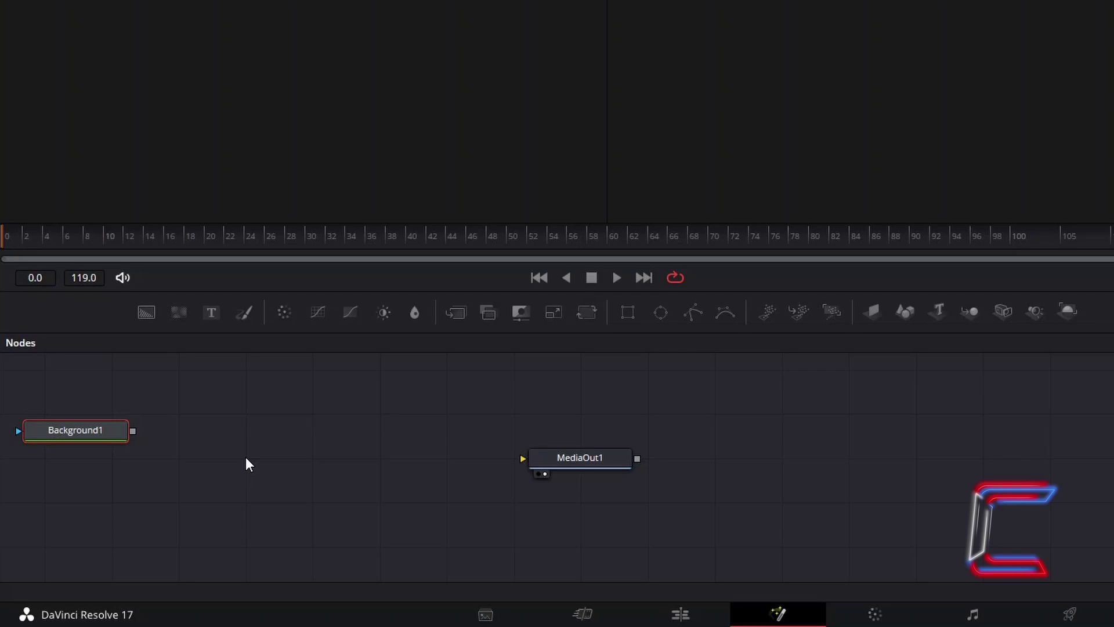
# Step: Add a Grid node after Background1 and display its output in the right viewer
pyautogui.hotkey('shift', 'space')
pyautogui.write('Grid')
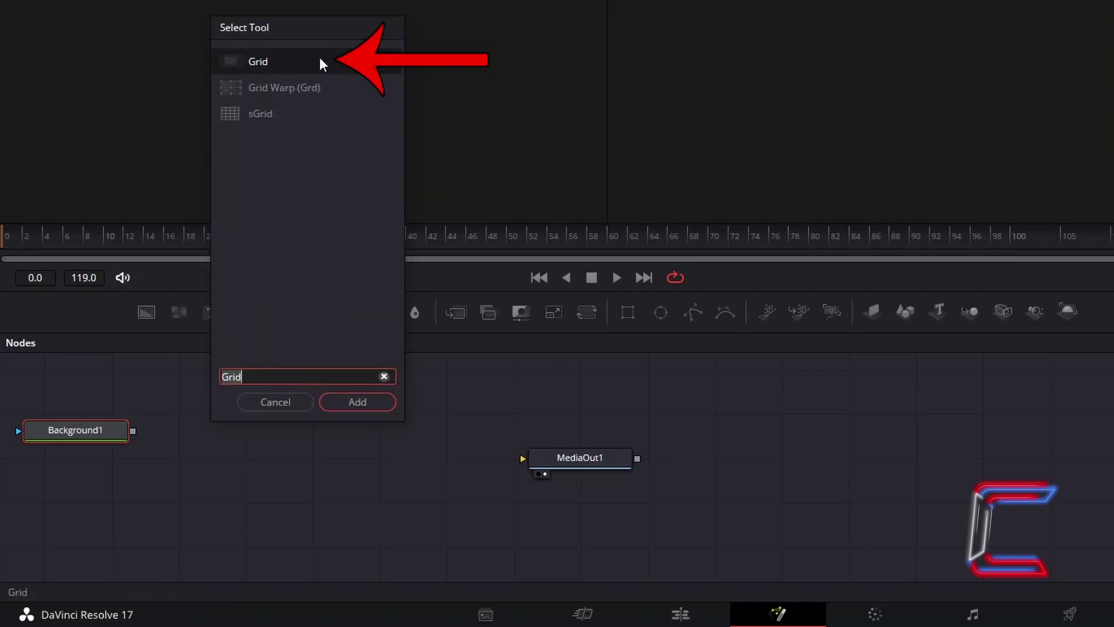
pyautogui.click(378, 400)
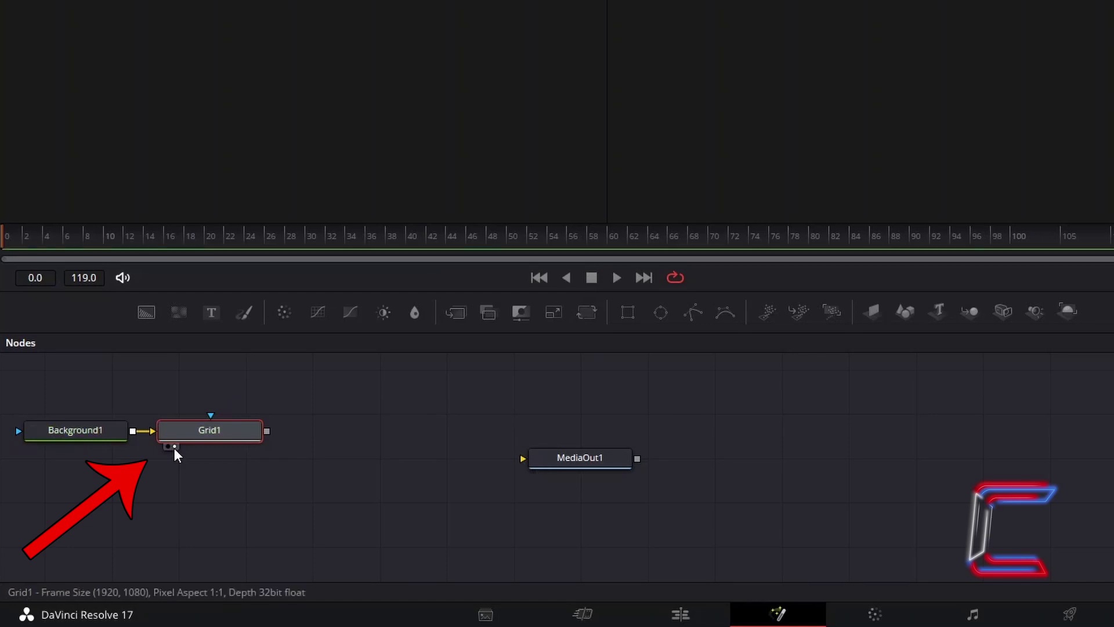
pyautogui.click(174, 447)
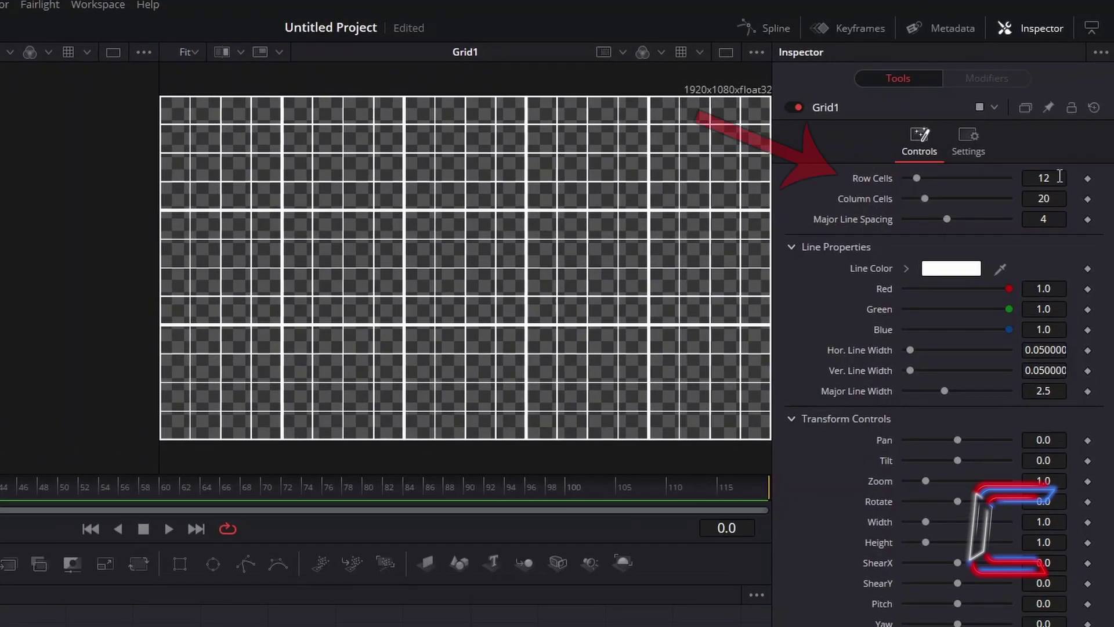
# Step: Set the grid to 20 row cells and 40 column cells with Major Line Spacing 0
pyautogui.click(1057, 172)
pyautogui.write('20')
pyautogui.press('Tab')
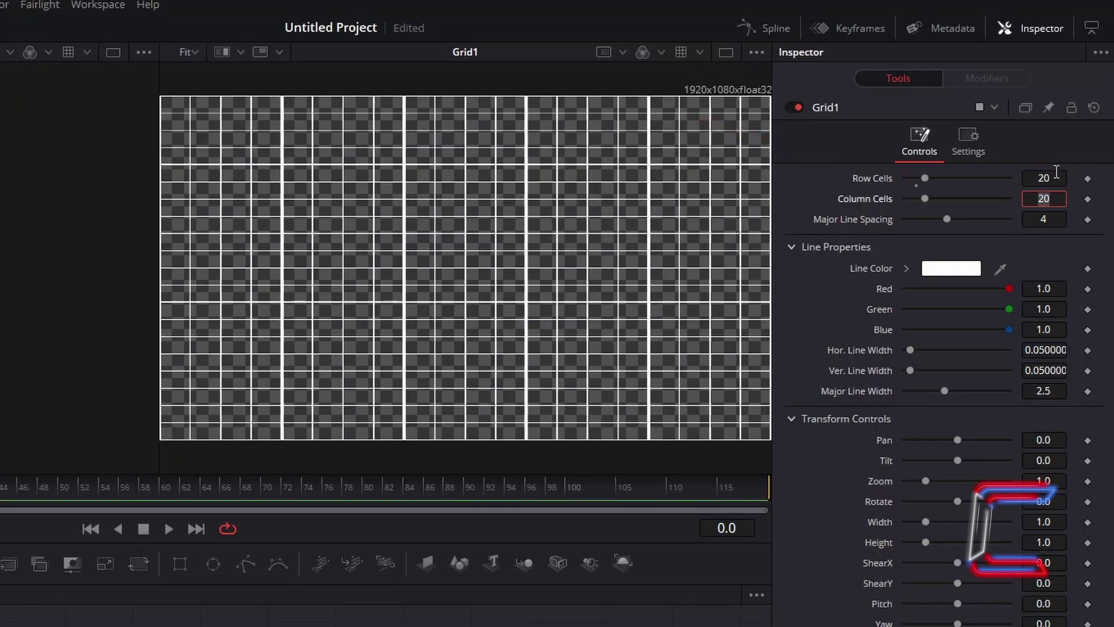
pyautogui.write('40')
pyautogui.press('Tab')
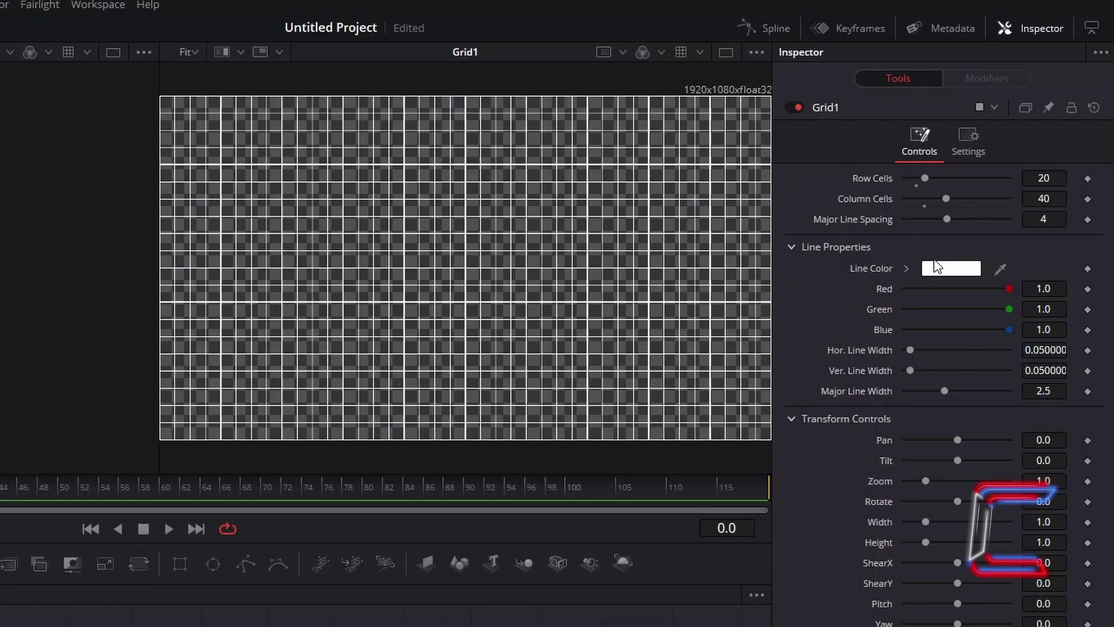
pyautogui.moveTo(945, 217); pyautogui.dragTo(880, 206)
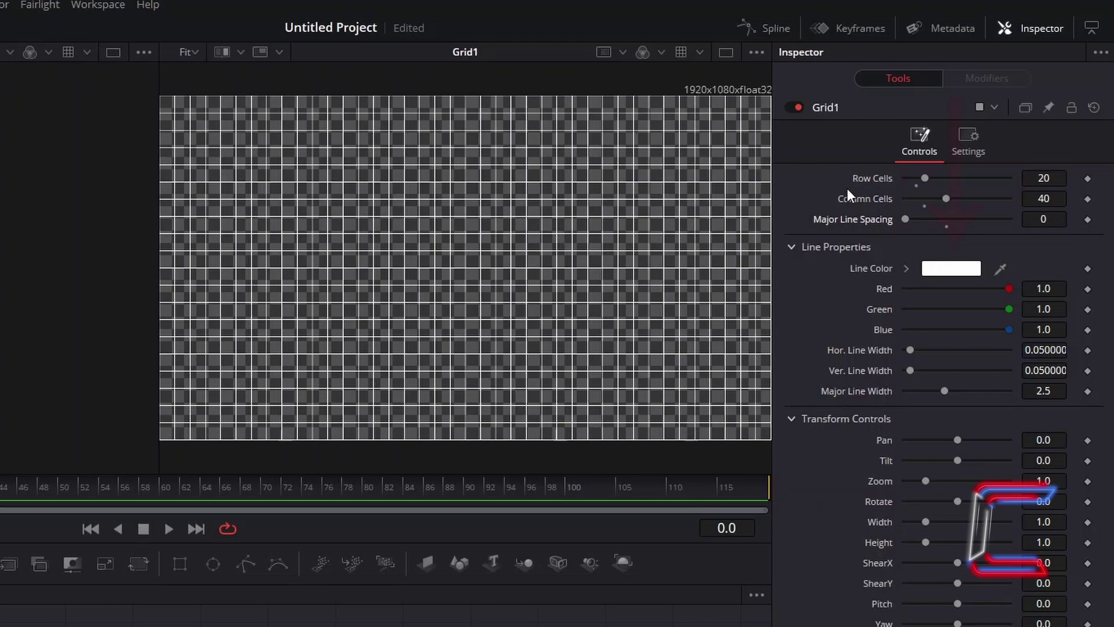
# Step: Colour the grid lines blue #0066ff and set both horizontal and vertical line widths to 0.1
pyautogui.click(952, 266)
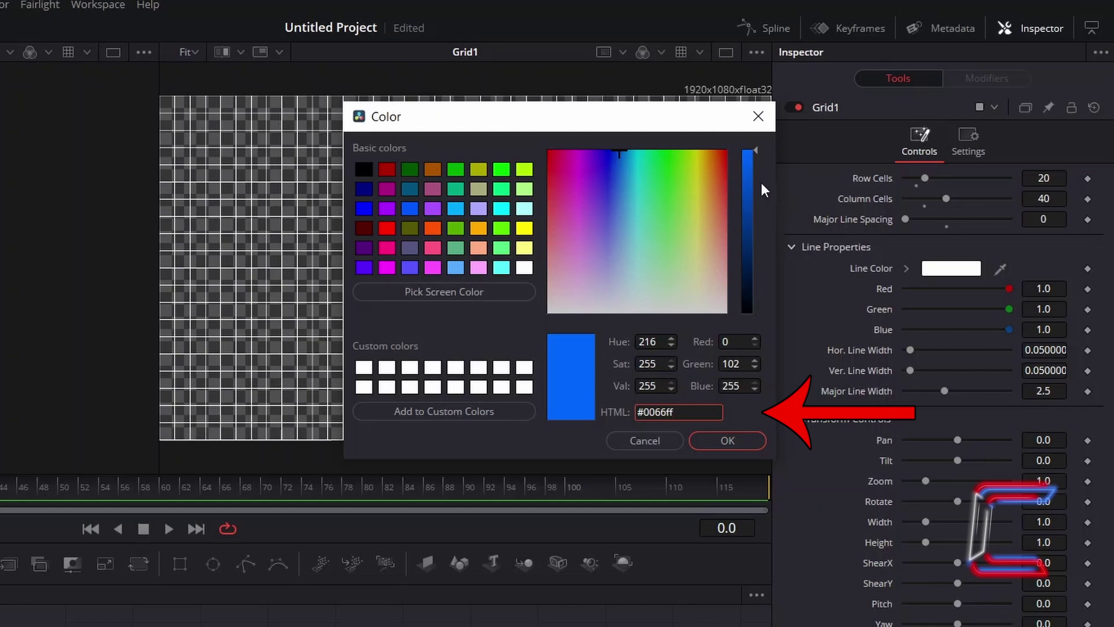
pyautogui.click(750, 439)
pyautogui.click(1066, 351)
pyautogui.write('0.1')
pyautogui.press('Tab')
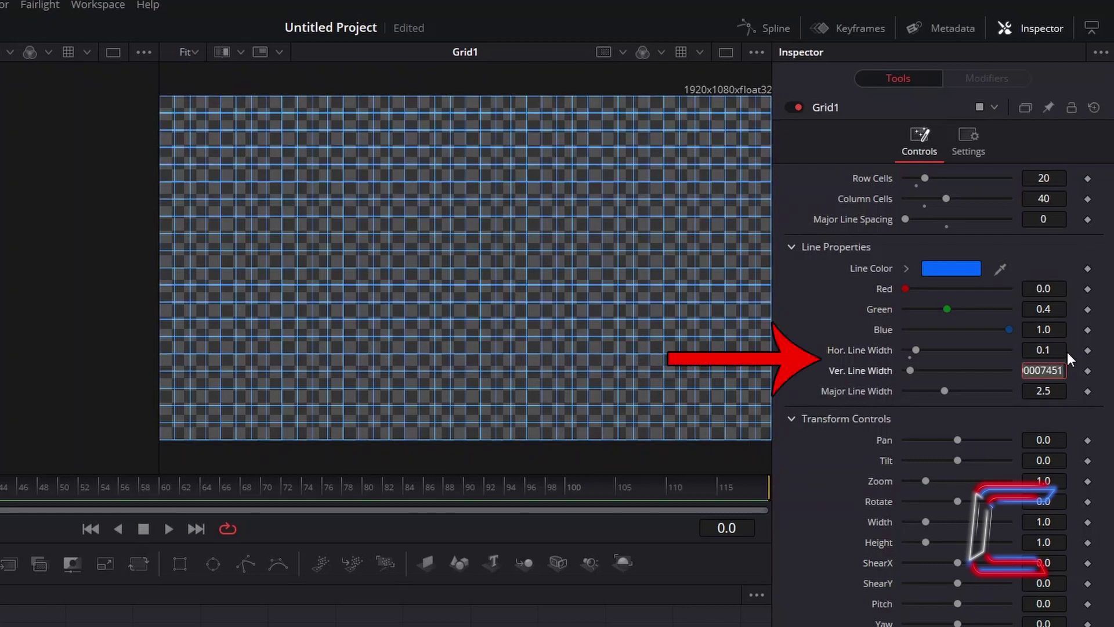
pyautogui.write('0.1')
pyautogui.press('Tab')
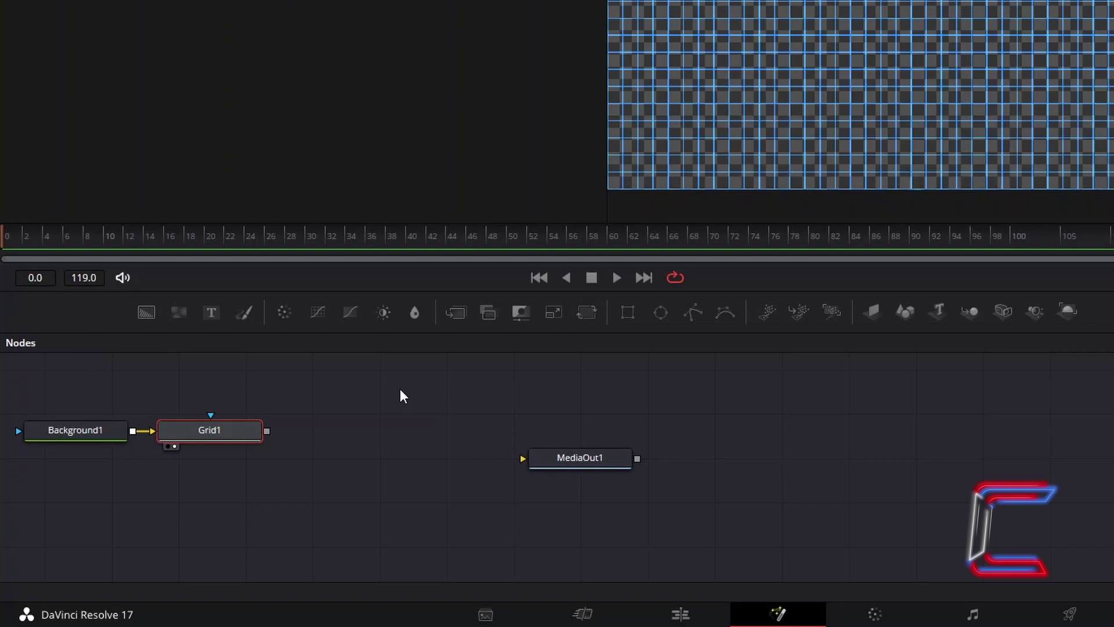
pyautogui.hotkey('shift', 'space')
pyautogui.write('Shape 3D')
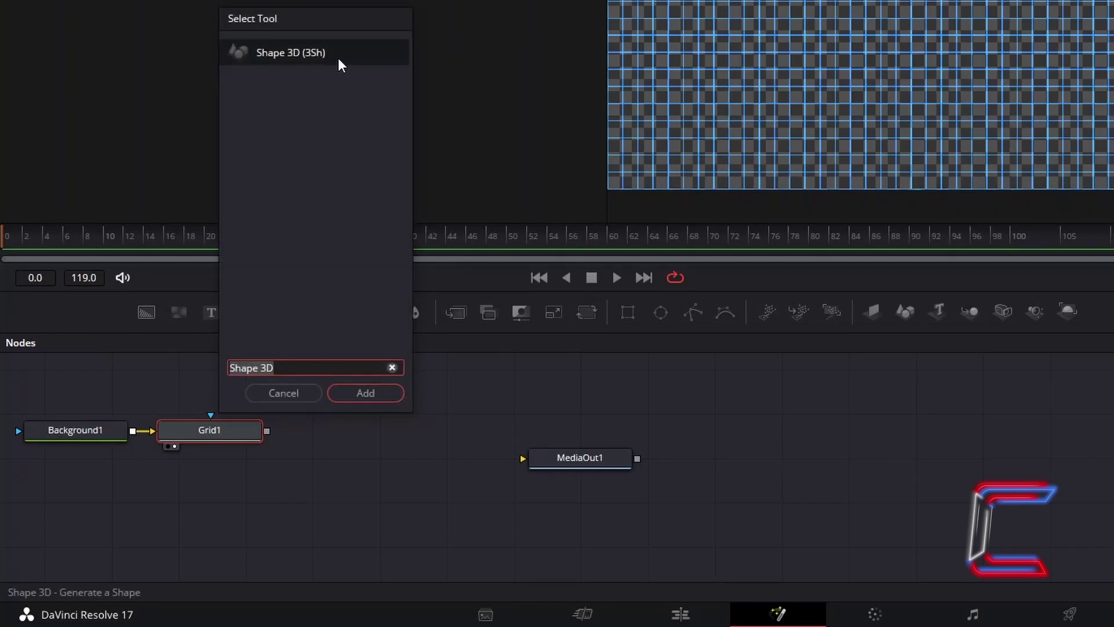
# Step: Add Shape 3D and Renderer 3D nodes after Grid1 and wire Renderer3D1 into MediaOut1
pyautogui.click(370, 393)
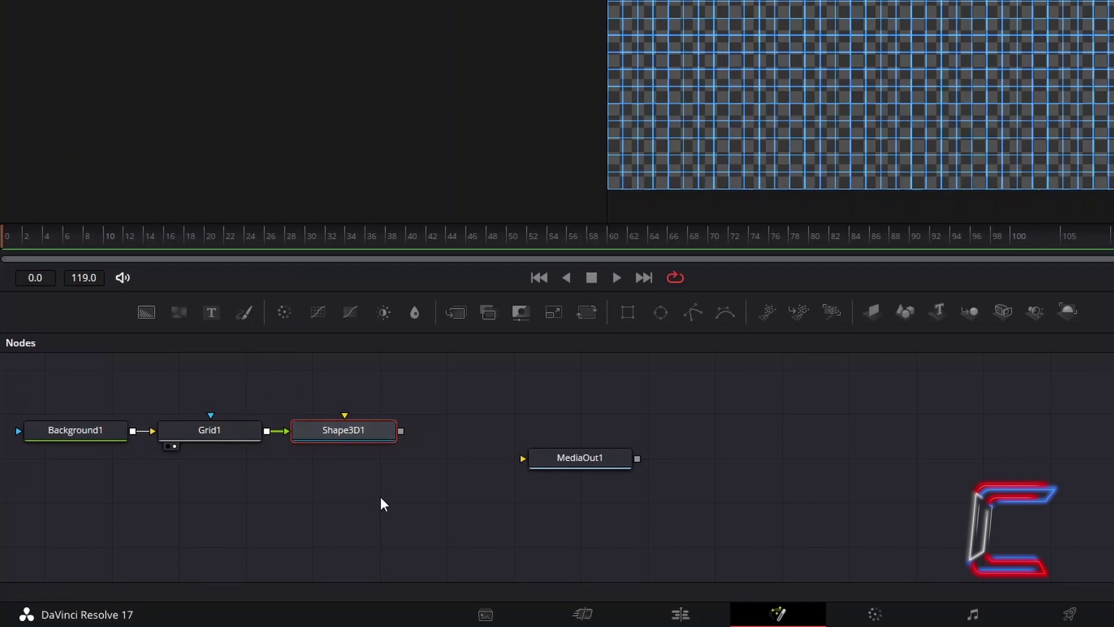
pyautogui.hotkey('shift', 'space')
pyautogui.write('Renderer 3D')
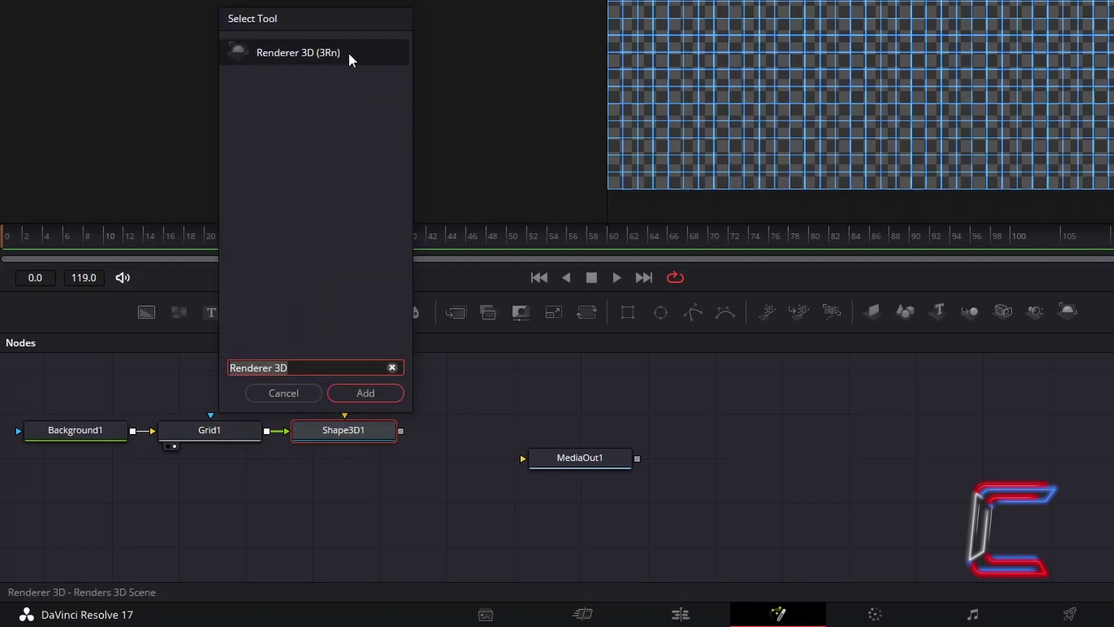
pyautogui.click(384, 387)
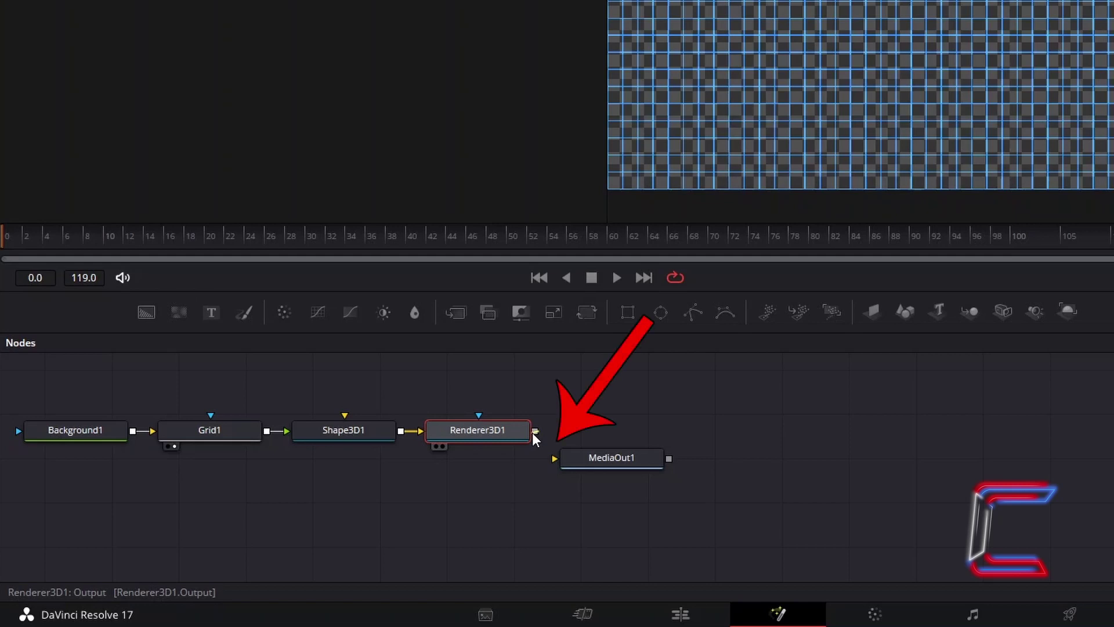
pyautogui.moveTo(532, 433); pyautogui.dragTo(552, 461)
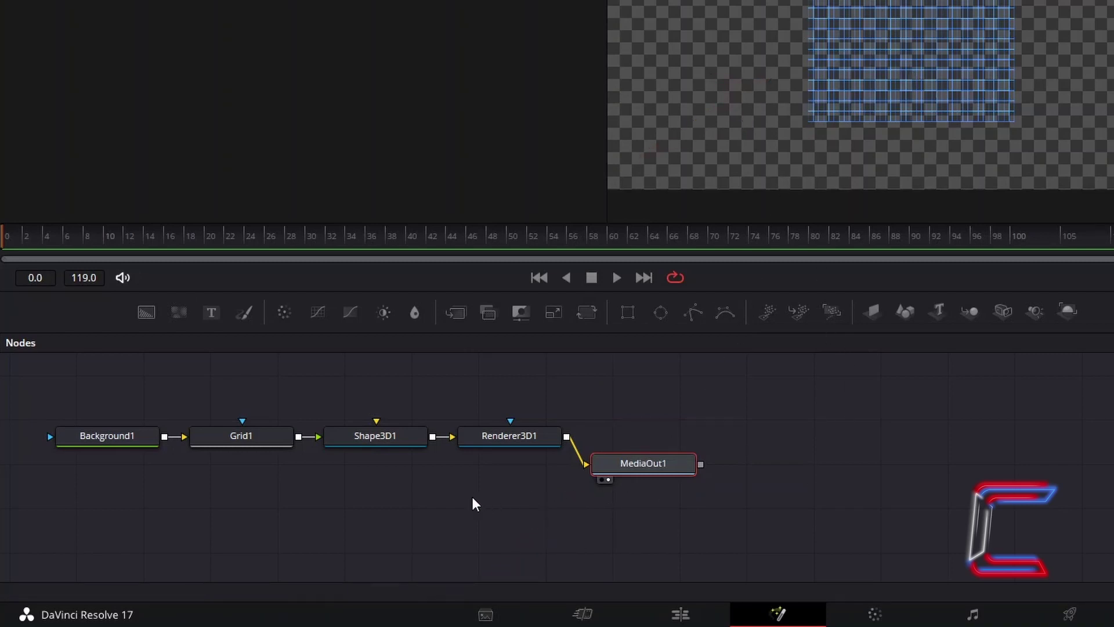
# Step: Change Shape3D1 to a Sphere with 100 height subdivisions
pyautogui.click(396, 448)
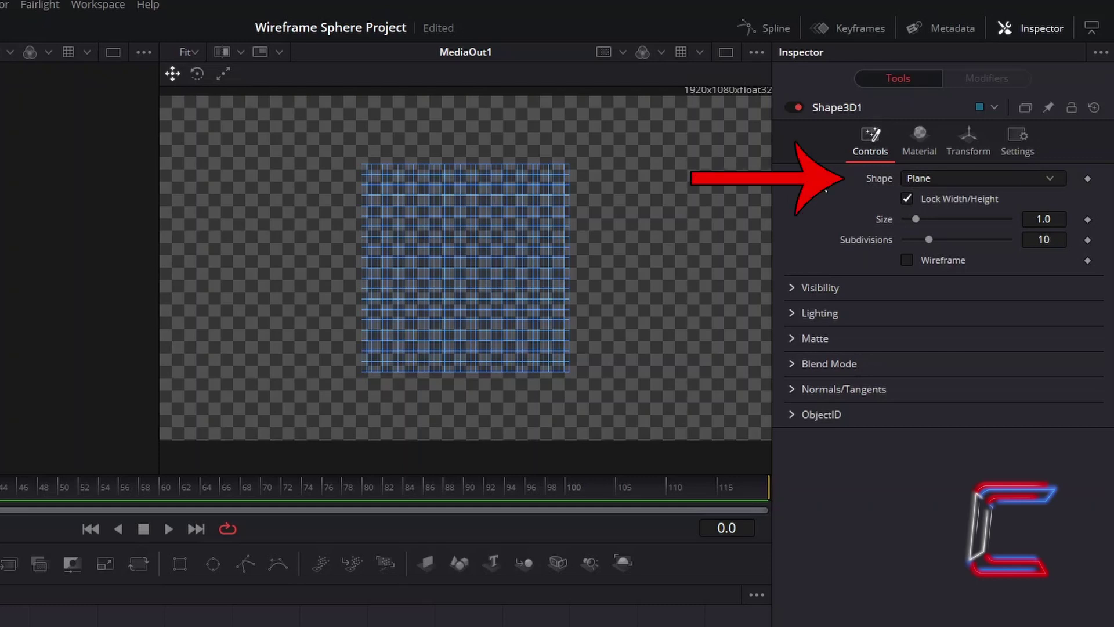
pyautogui.click(955, 179)
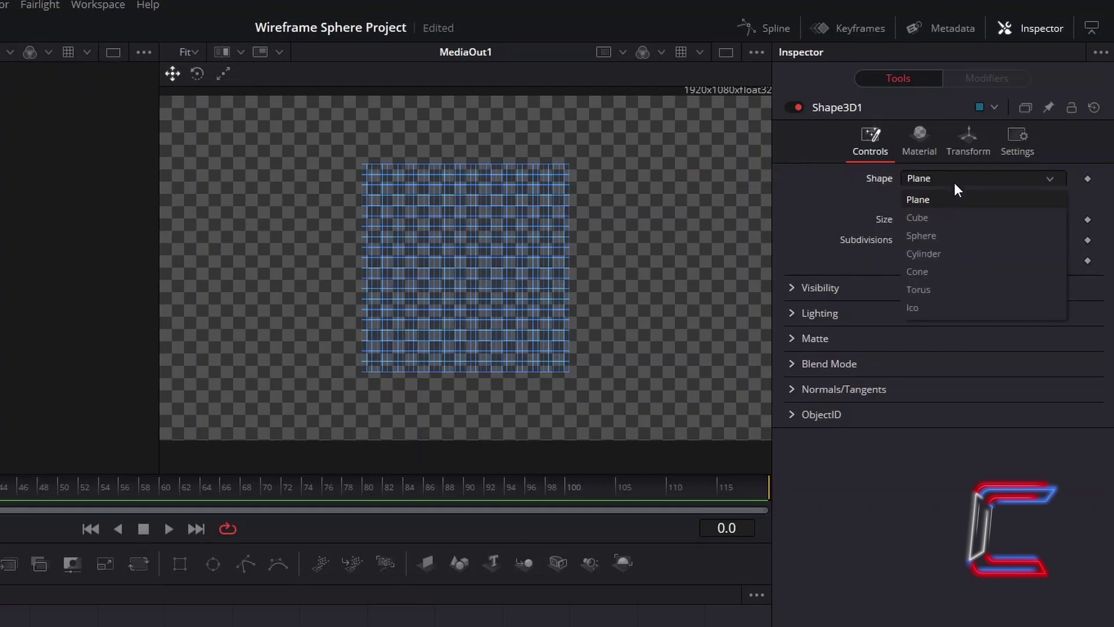
pyautogui.click(948, 231)
pyautogui.click(1018, 221)
pyautogui.moveTo(927, 244); pyautogui.dragTo(1025, 253)
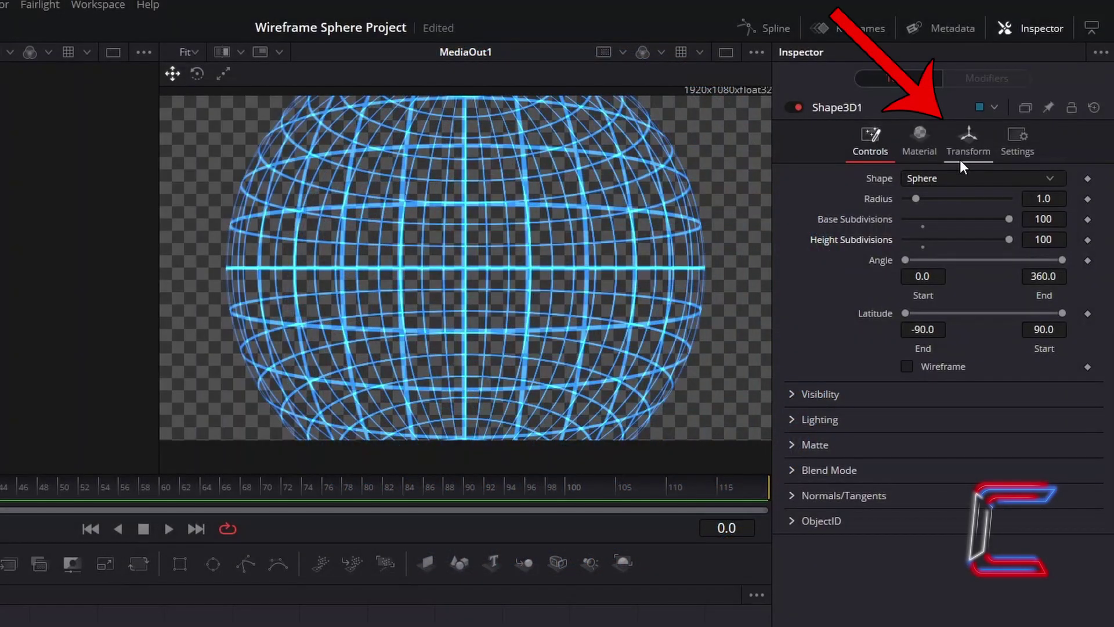
pyautogui.click(960, 160)
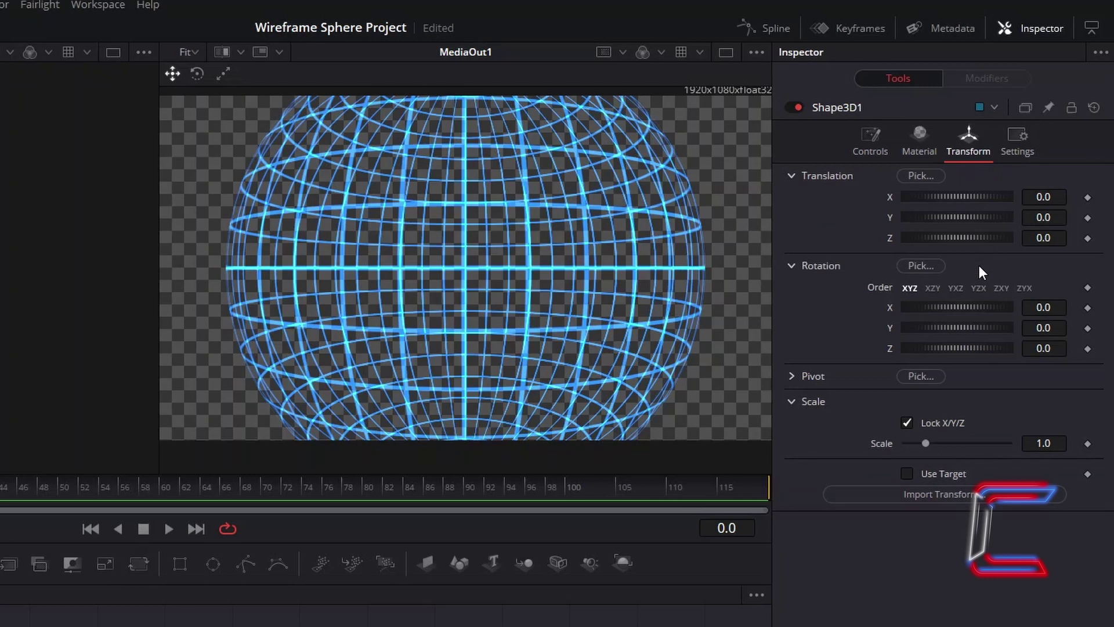
# Step: Set the sphere's rotation order to YXZ and Rotation X to 15
pyautogui.click(959, 293)
pyautogui.click(1045, 307)
pyautogui.write('15')
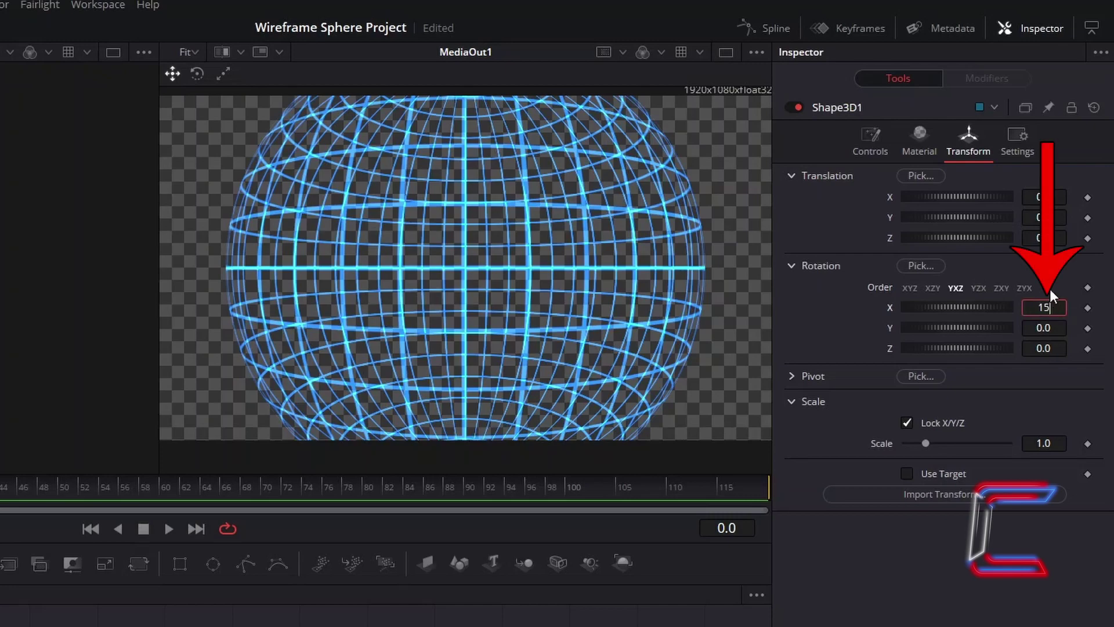
pyautogui.press('Tab')
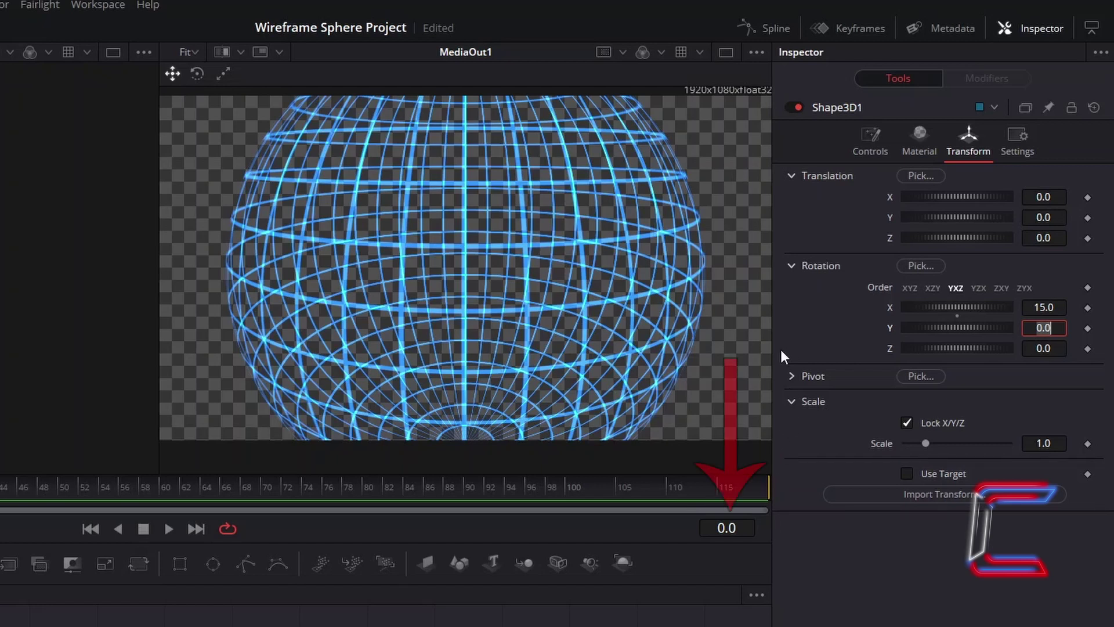
pyautogui.click(743, 527)
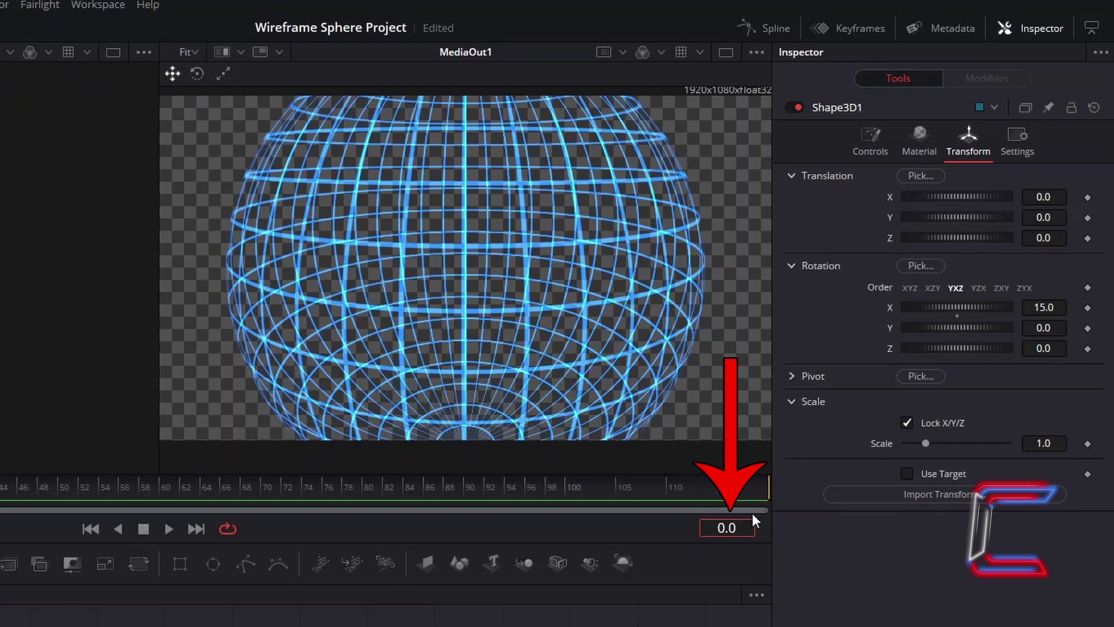
# Step: Keyframe Rotation Y at 0 on frame 0 and at 9 on frame 119
pyautogui.click(1087, 328)
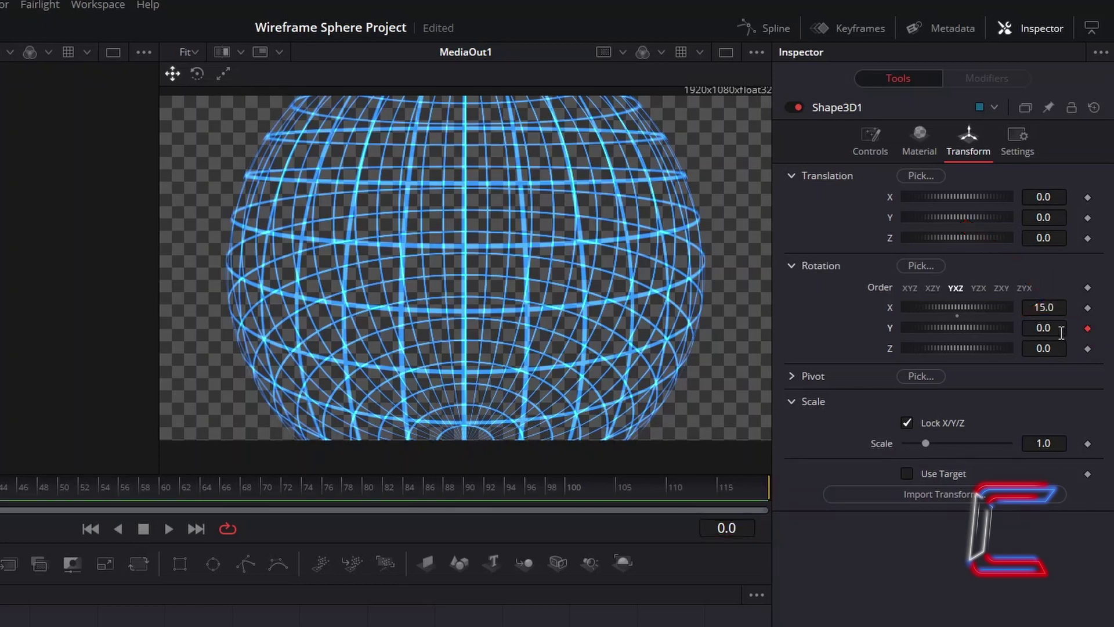
pyautogui.hotkey('ctrl', 'z')
pyautogui.click(729, 529)
pyautogui.write('119')
pyautogui.press('Return')
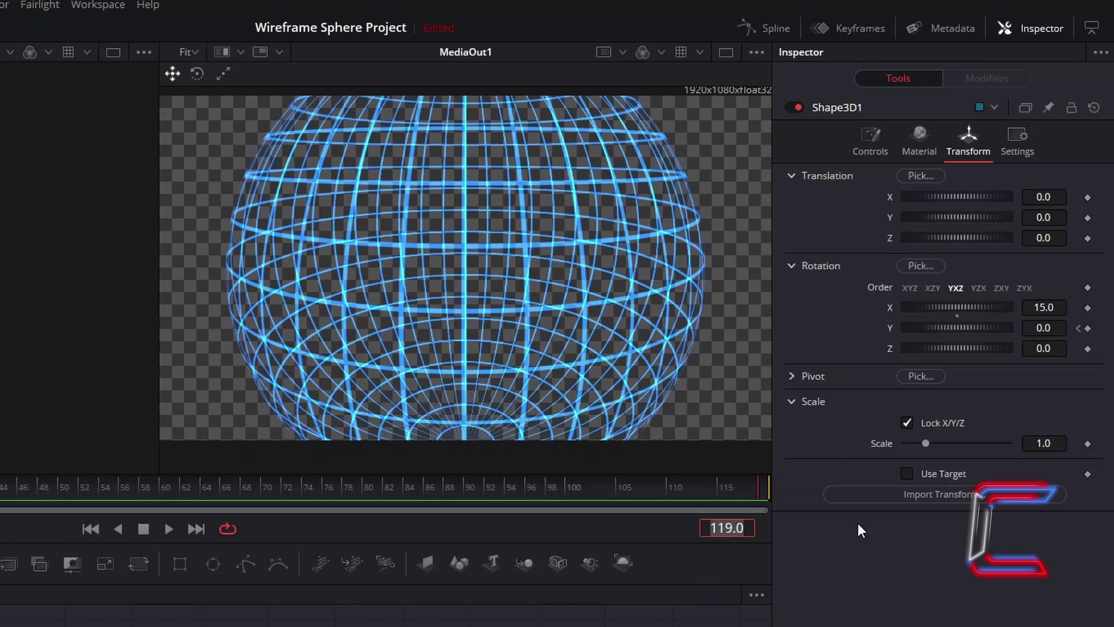
pyautogui.click(1057, 328)
pyautogui.write('9')
pyautogui.press('Tab')
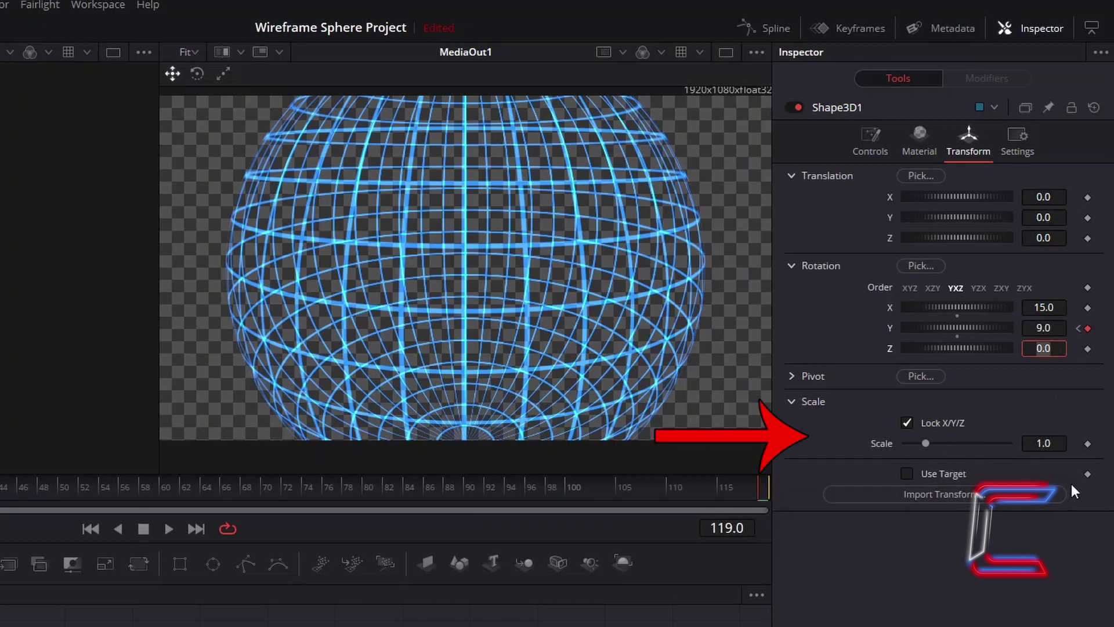
# Step: Scale the sphere down to 0.7
pyautogui.click(1054, 443)
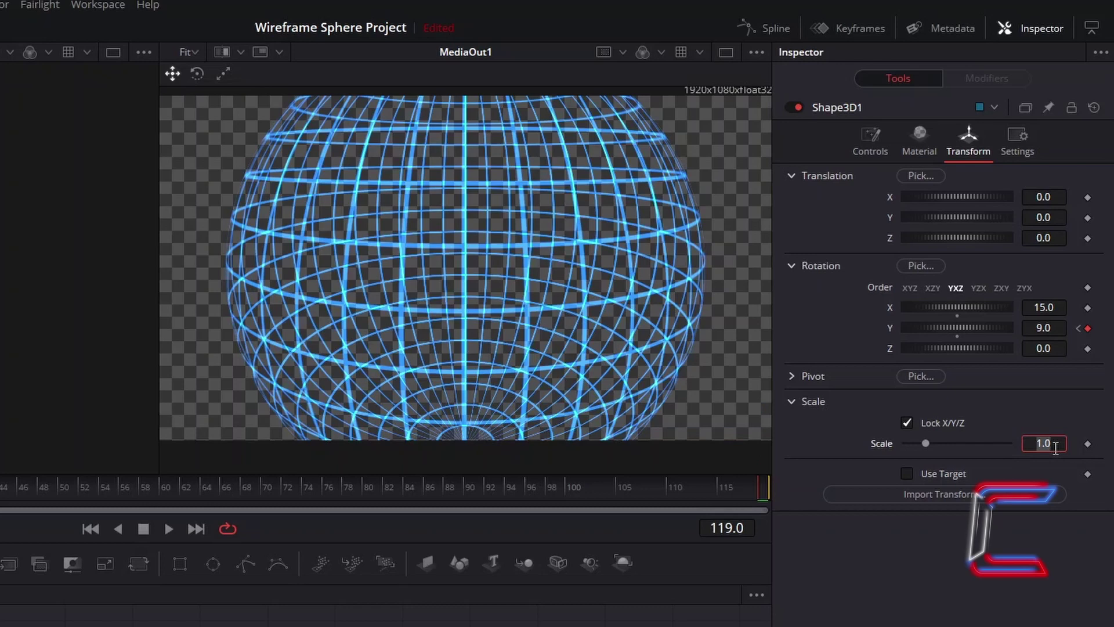
pyautogui.write('0.7')
pyautogui.press('Tab')
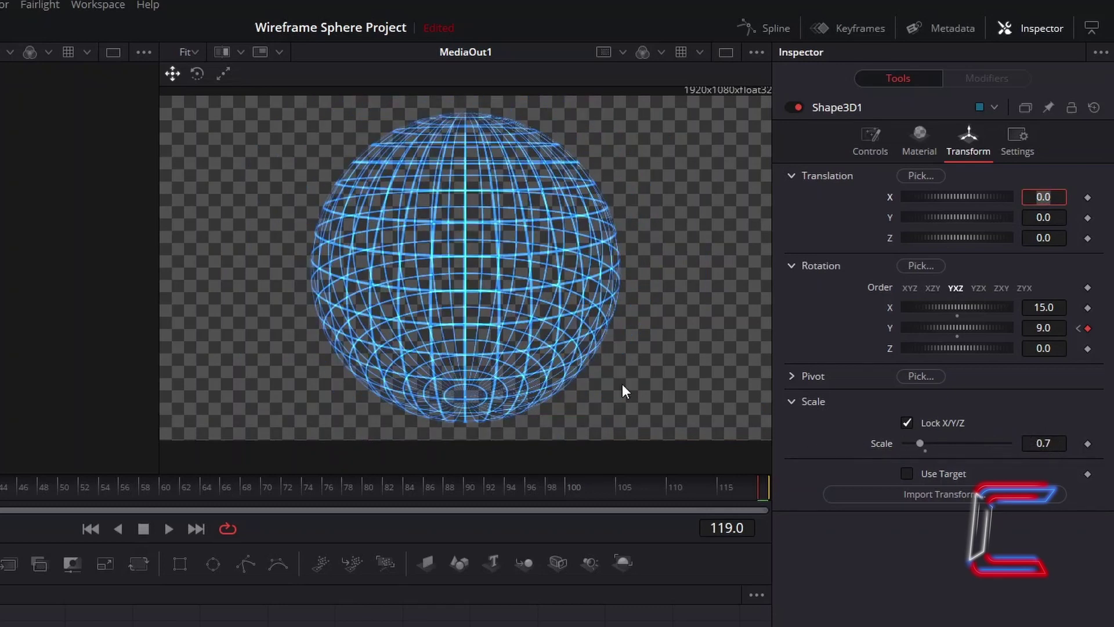
# Step: In the Spline editor, select both Y Rotation keyframes and set the curve to loop
pyautogui.click(785, 35)
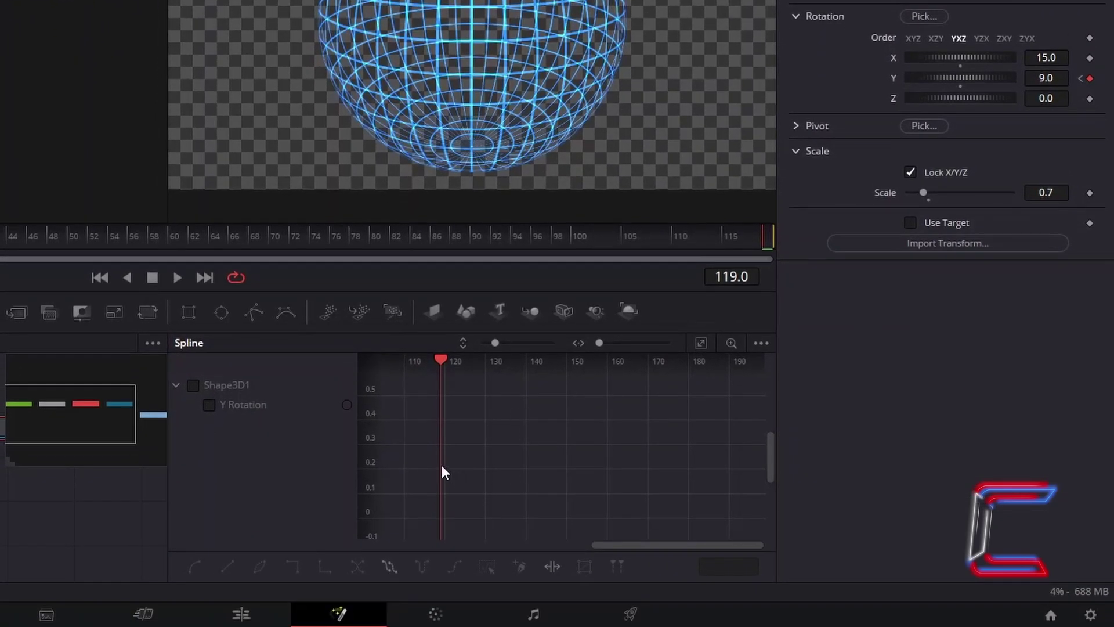
pyautogui.click(210, 408)
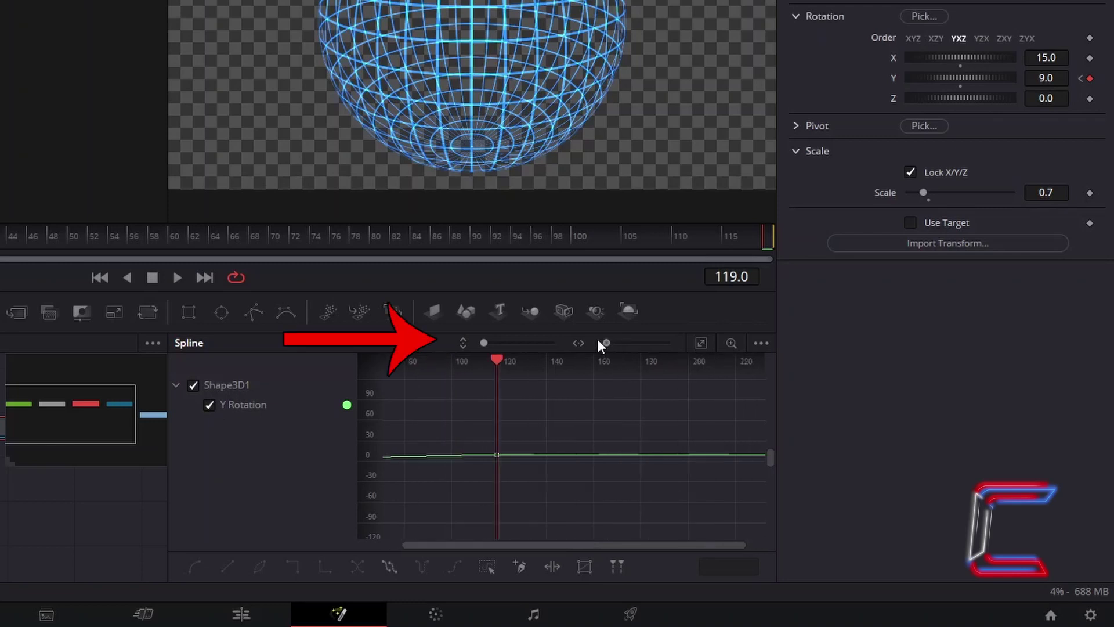
pyautogui.click(464, 344)
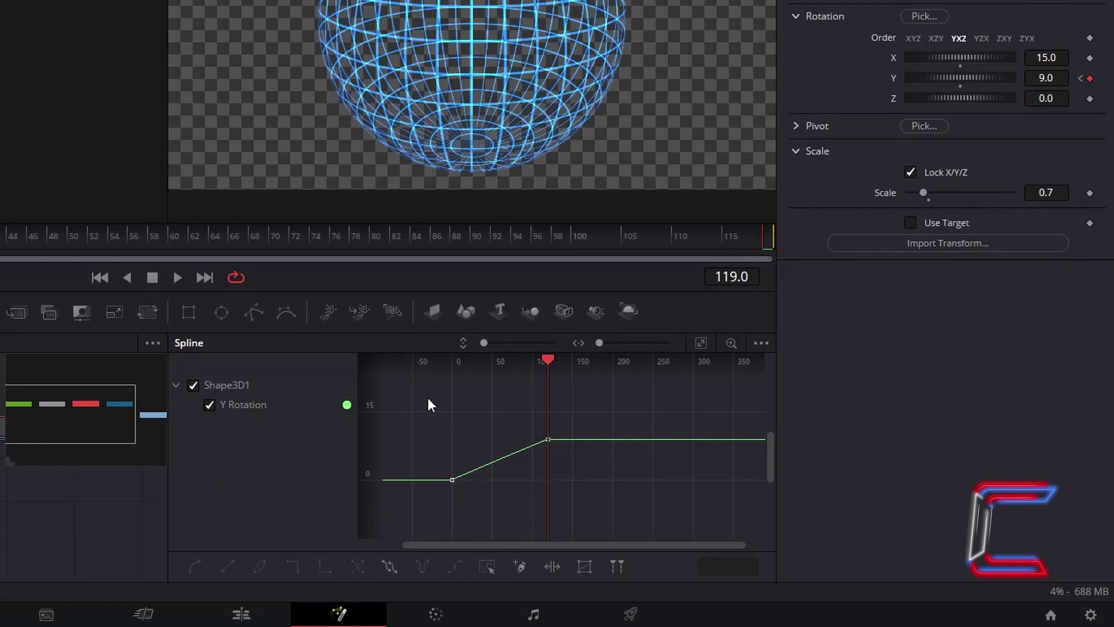
pyautogui.moveTo(427, 398); pyautogui.dragTo(574, 530)
pyautogui.click(398, 570)
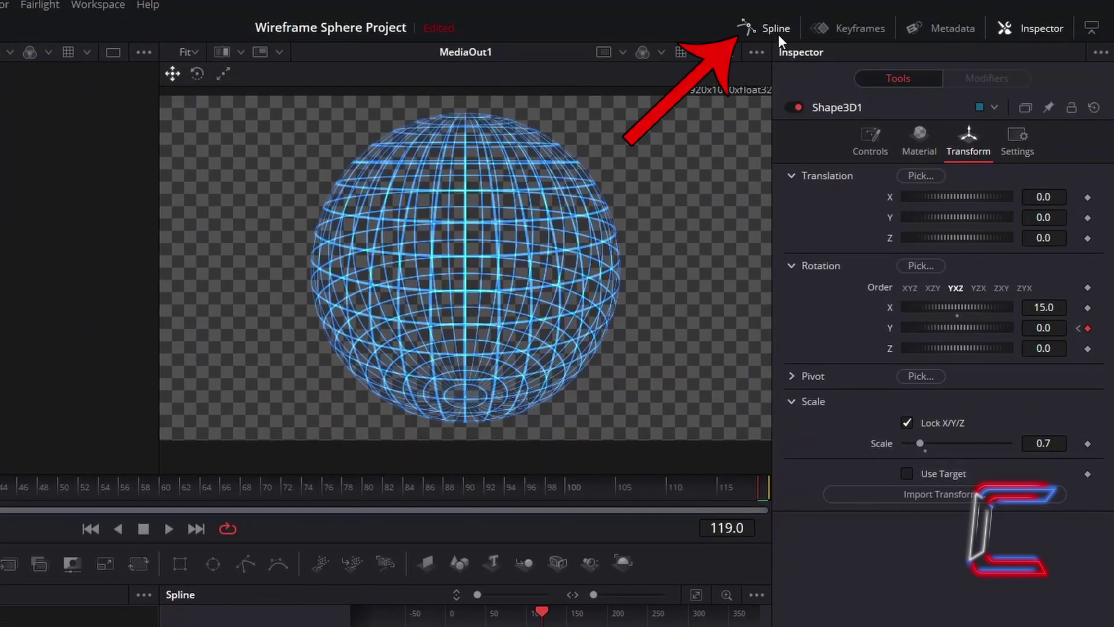
# Step: Insert a SoftGlow1 node after Renderer3D1, feeding MediaOut1, to make the wireframe sphere glow blue
pyautogui.click(778, 33)
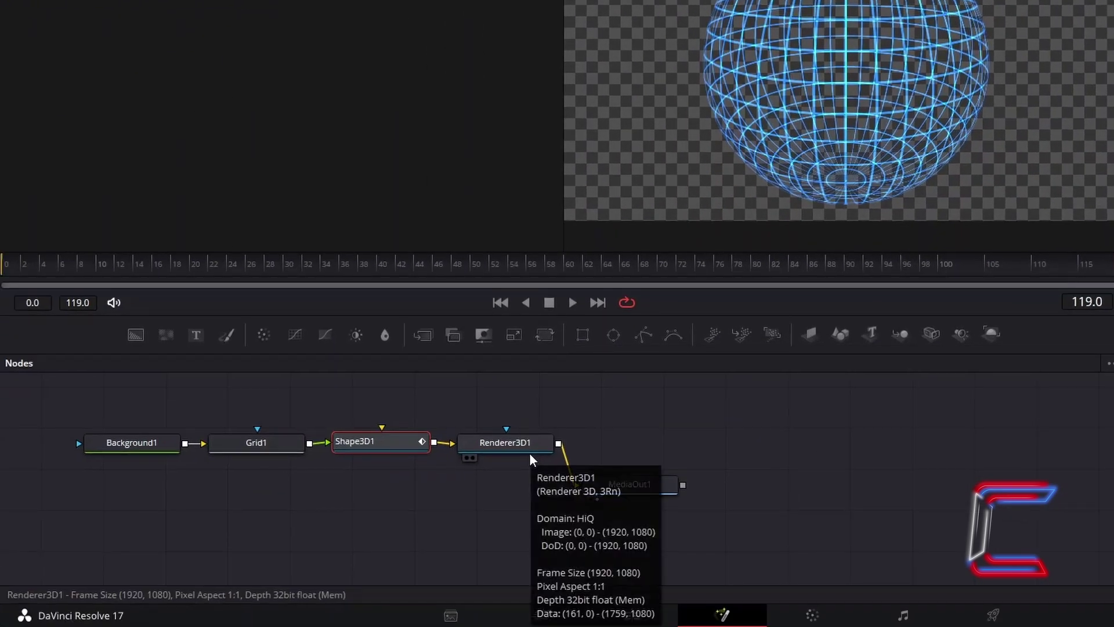
pyautogui.click(529, 451)
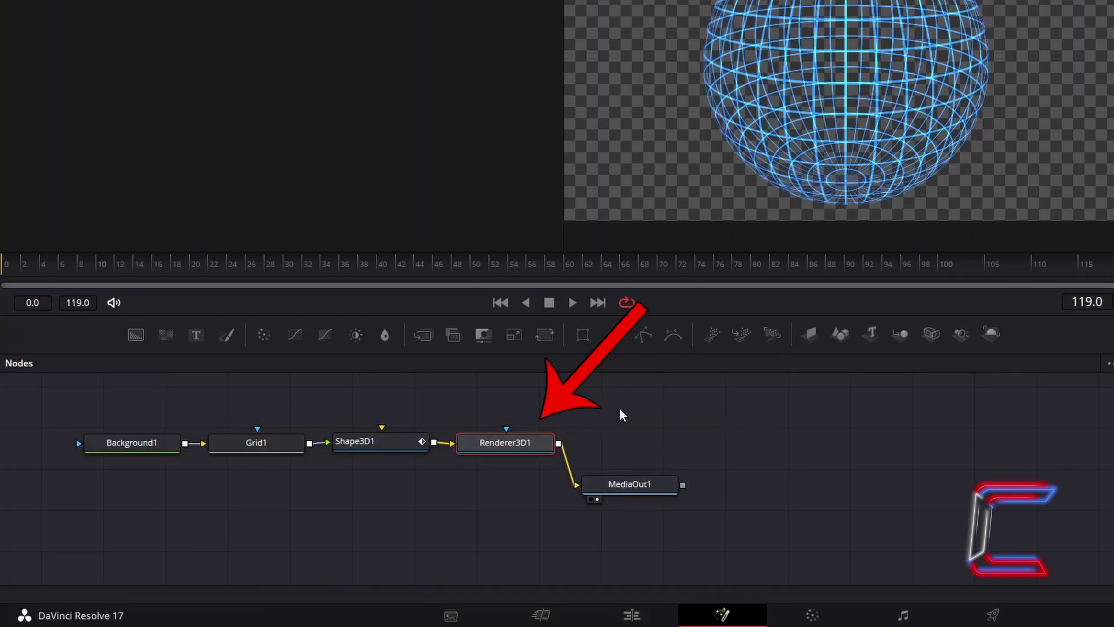
pyautogui.hotkey('shift', 'space')
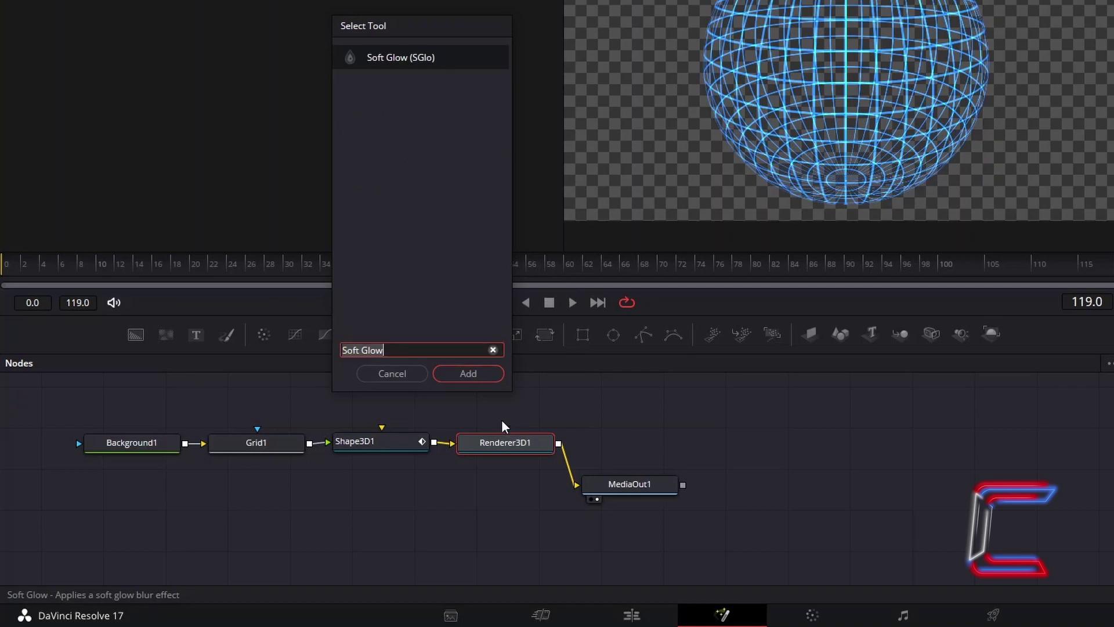
pyautogui.click(473, 373)
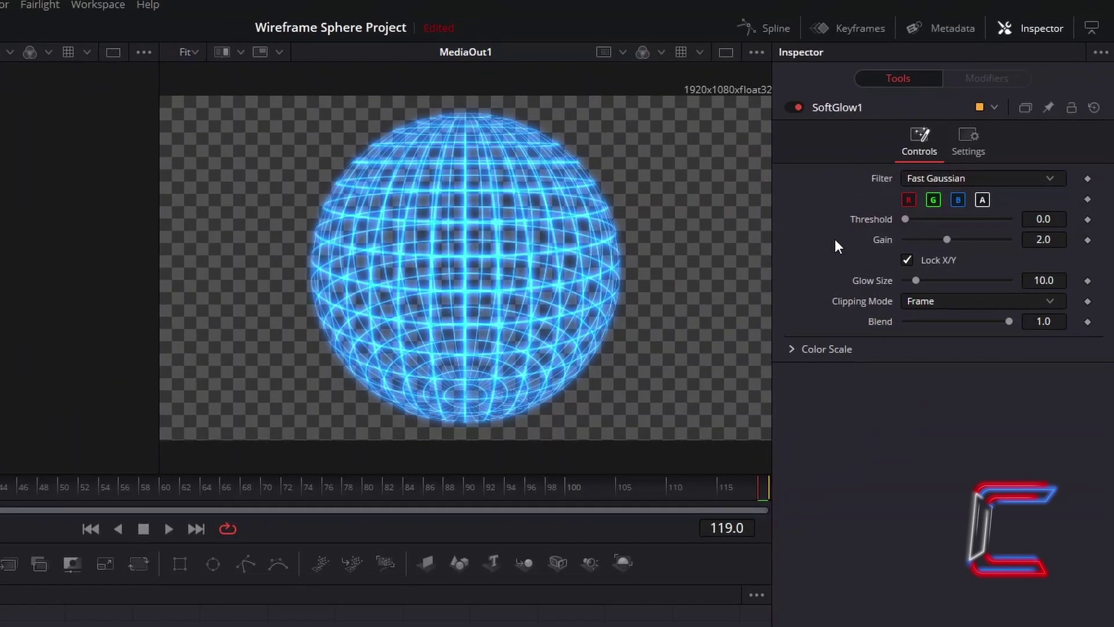
pyautogui.click(1065, 239)
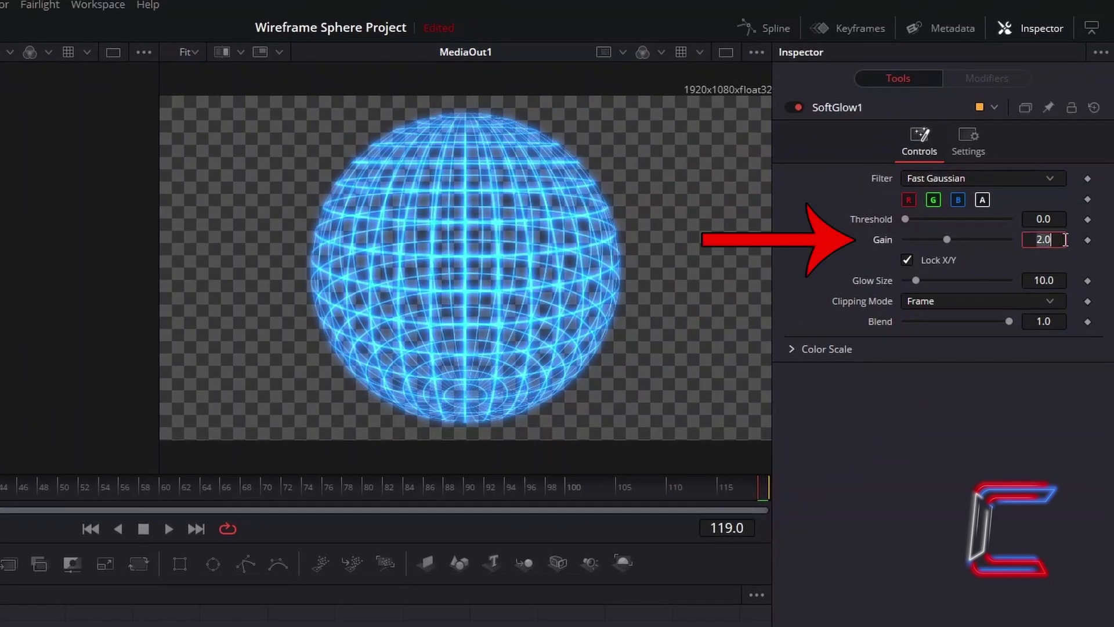